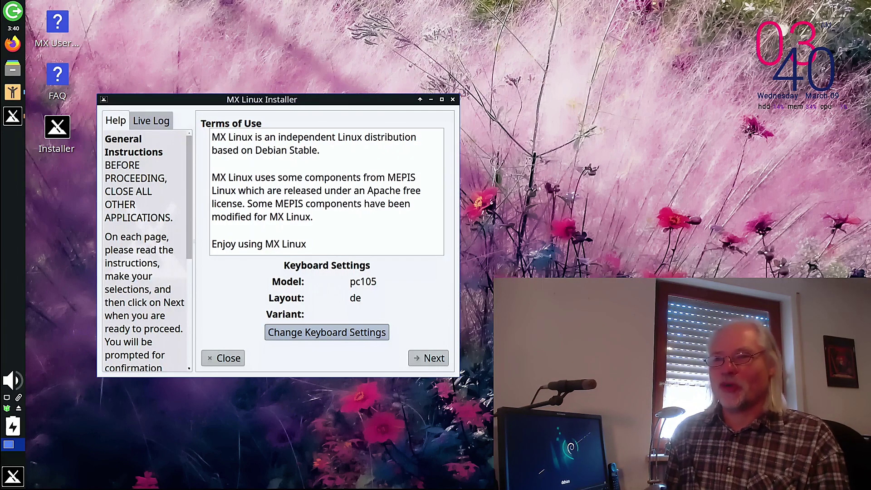
Step: Accept the Terms of Use to reach the 'Select type of installation' page
{"action": "key", "text": "Return"}
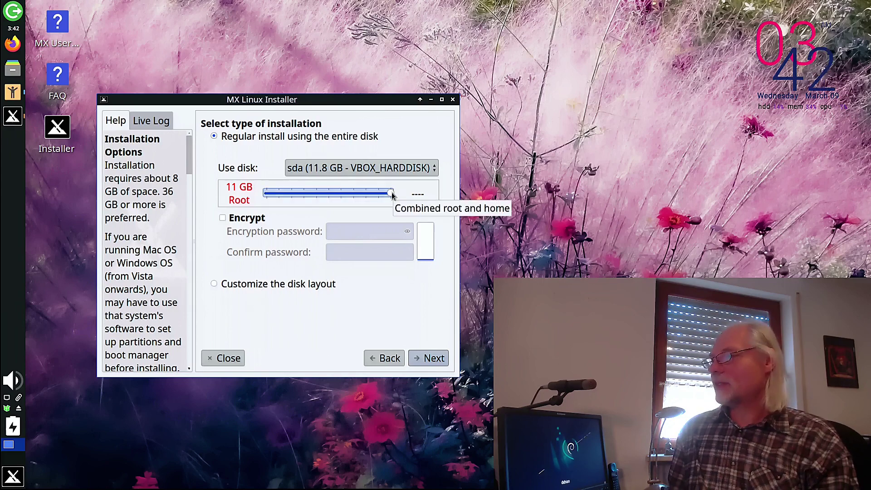
{"action": "left_click_drag", "start_coordinate": [391, 194], "coordinate": [355, 195]}
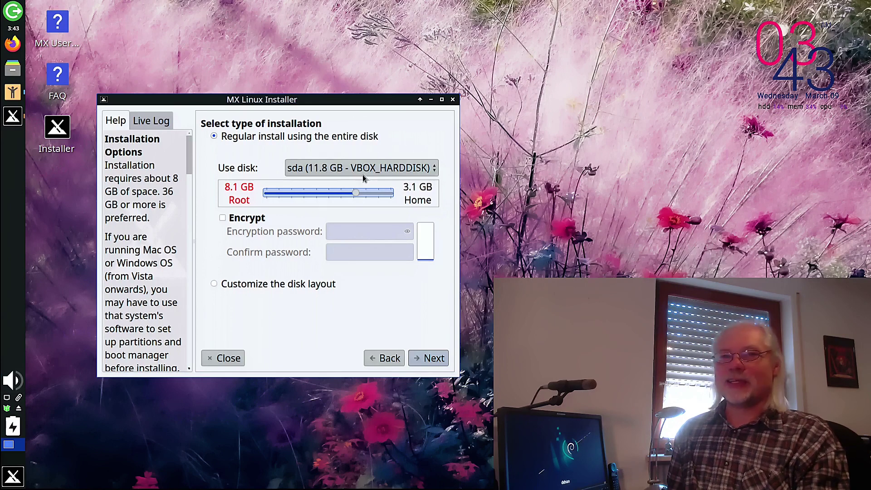
{"action": "left_click_drag", "start_coordinate": [356, 193], "coordinate": [392, 193]}
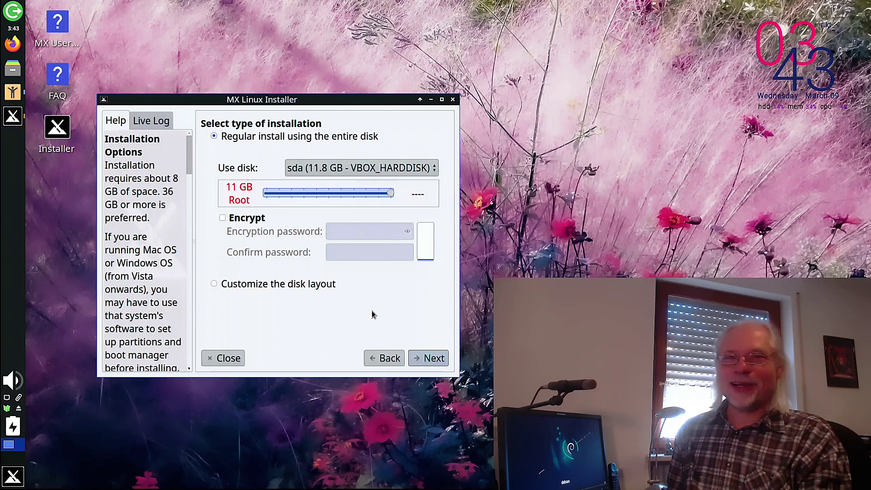
Step: Proceed with the regular install and confirm formatting the entire sda disk
{"action": "left_click", "coordinate": [429, 360]}
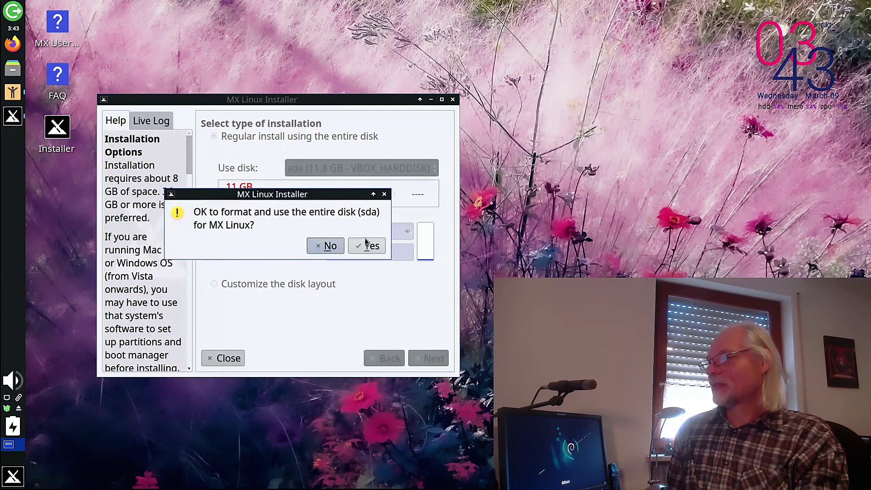
{"action": "left_click", "coordinate": [369, 247]}
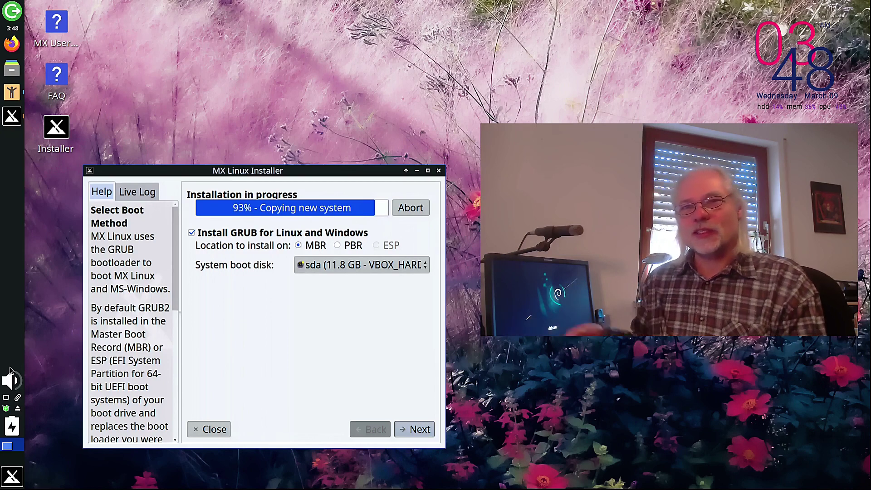
Step: Keep GRUB installation enabled and accept the default network names and locale settings
{"action": "left_click", "coordinate": [190, 233]}
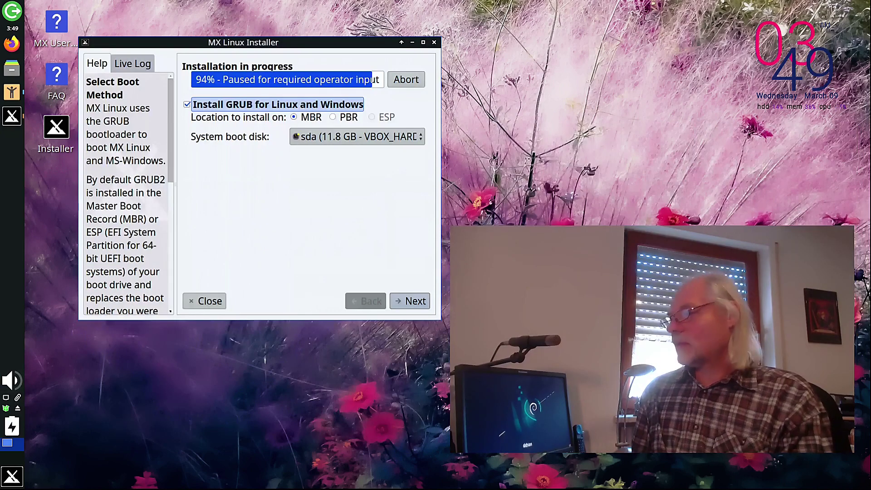
{"action": "left_click", "coordinate": [409, 301]}
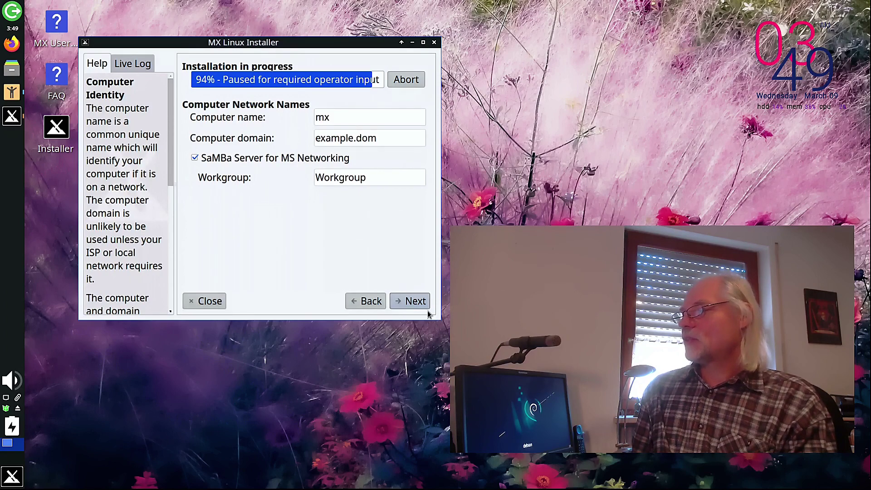
{"action": "left_click", "coordinate": [417, 301]}
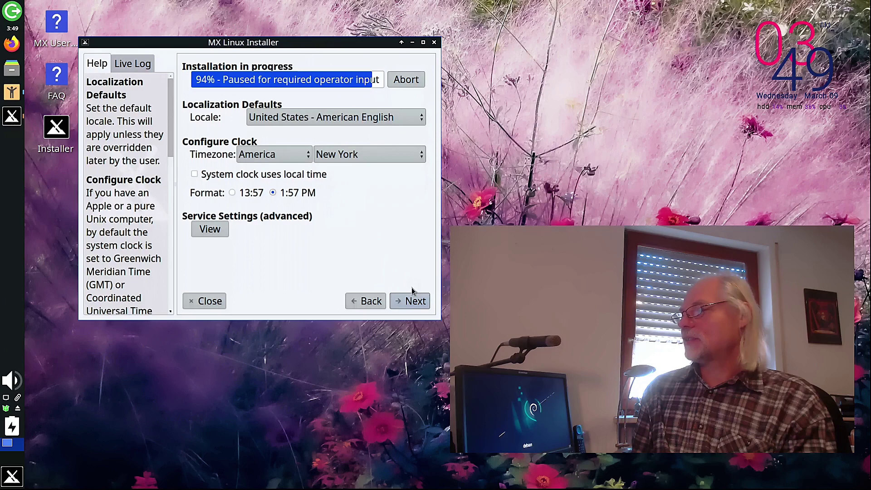
{"action": "left_click", "coordinate": [414, 303]}
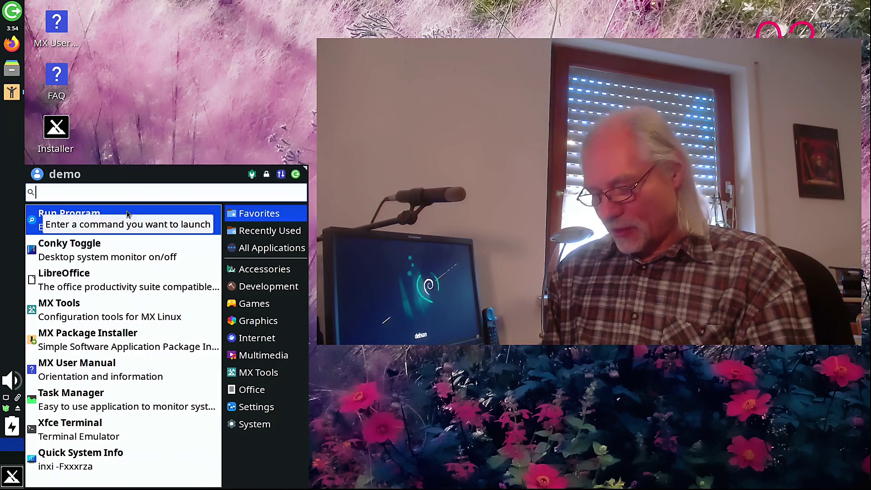
Step: Search 'mx' in the Whisker Menu and launch MX Tools from the results
{"action": "type", "text": "mx"}
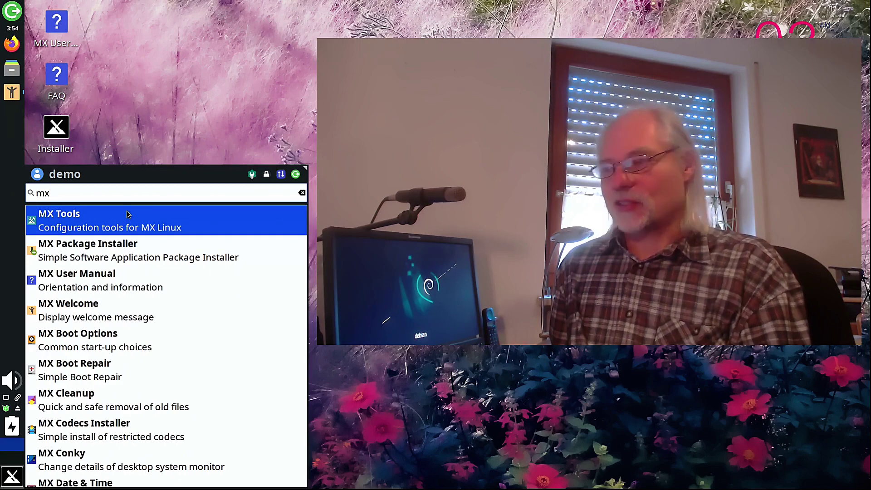
{"action": "left_click", "coordinate": [128, 214]}
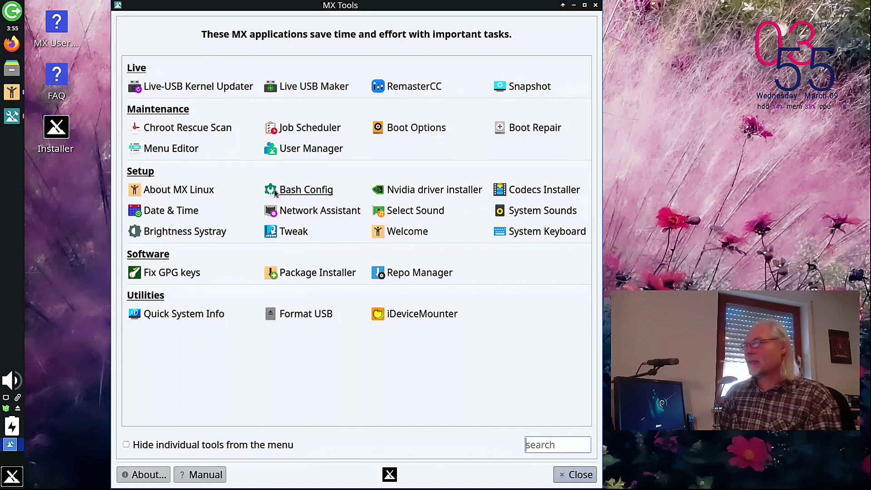
{"action": "left_click", "coordinate": [295, 195]}
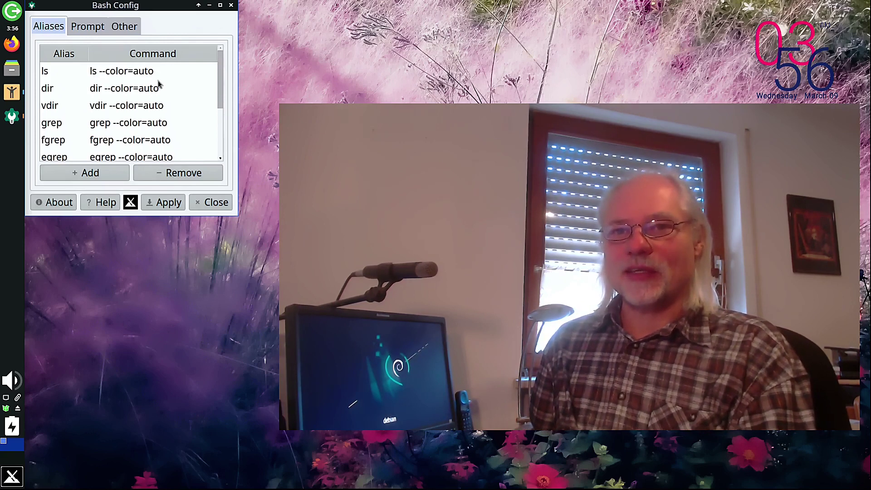
{"action": "mouse_move", "coordinate": [5, 378]}
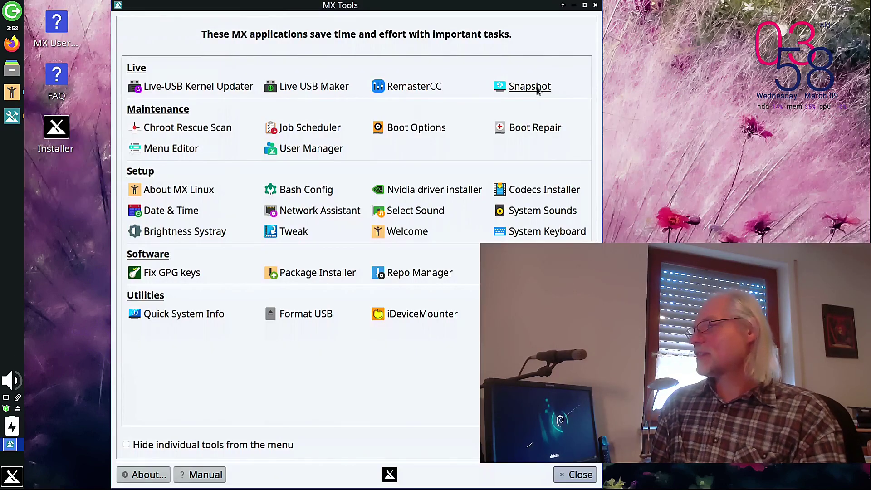
{"action": "left_click", "coordinate": [529, 87]}
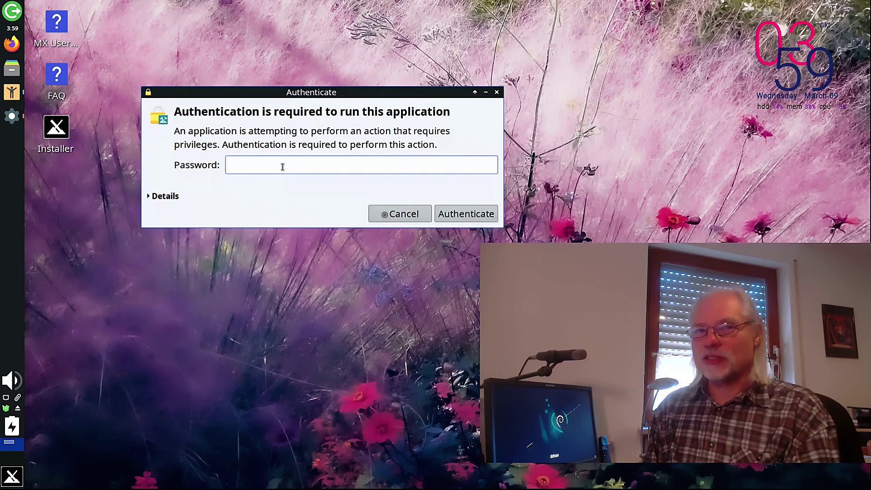
{"action": "type", "text": "***"}
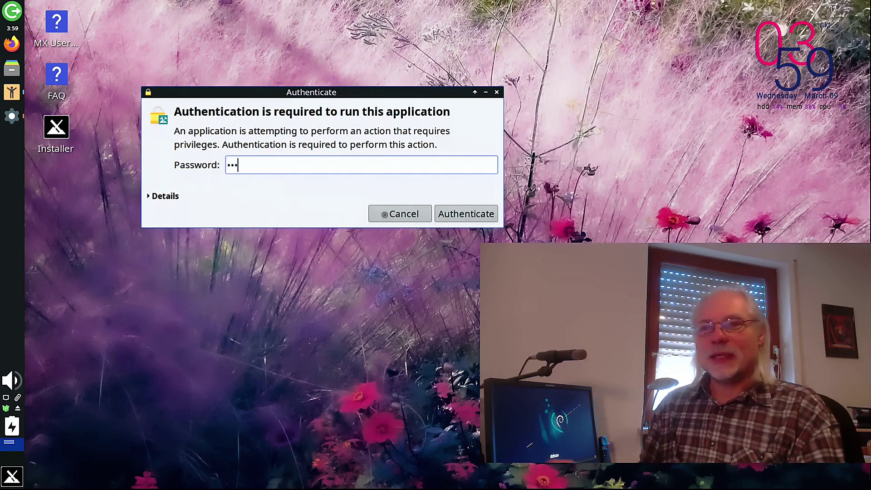
{"action": "key", "text": "Return"}
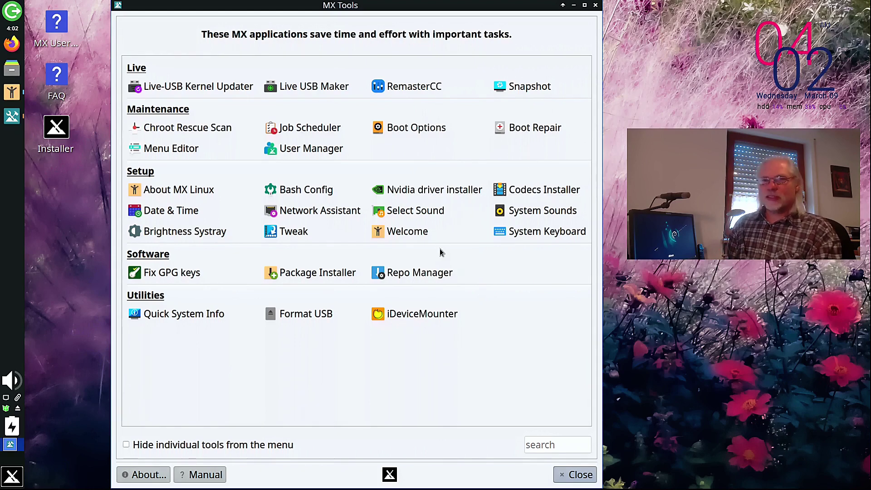
Step: Launch MX Package Installer, authenticating with the admin password
{"action": "left_click", "coordinate": [336, 274]}
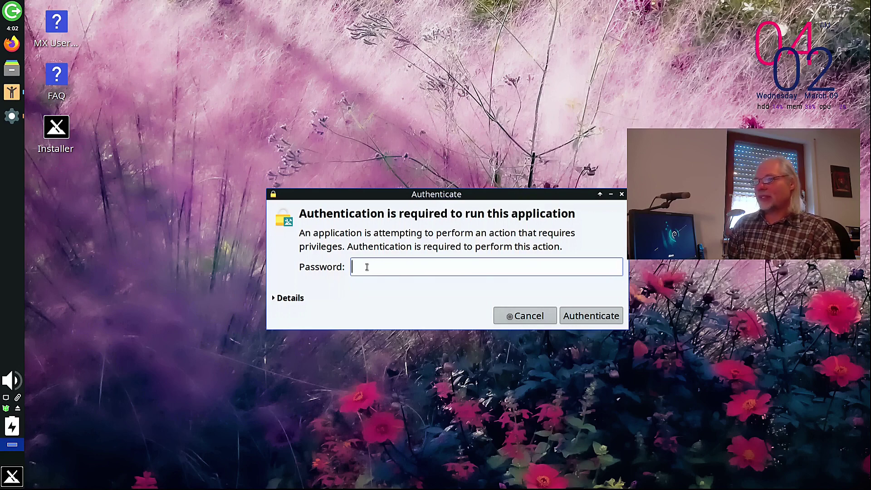
{"action": "type", "text": "••"}
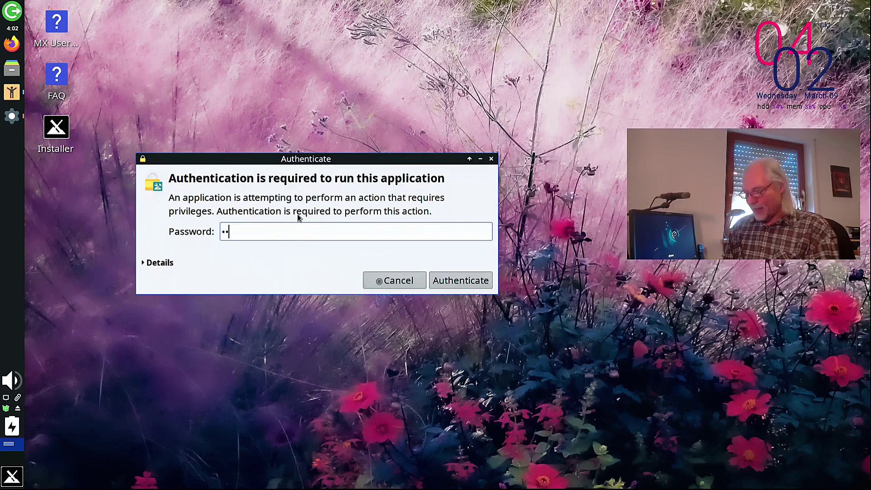
{"action": "type", "text": "•"}
{"action": "key", "text": "Return"}
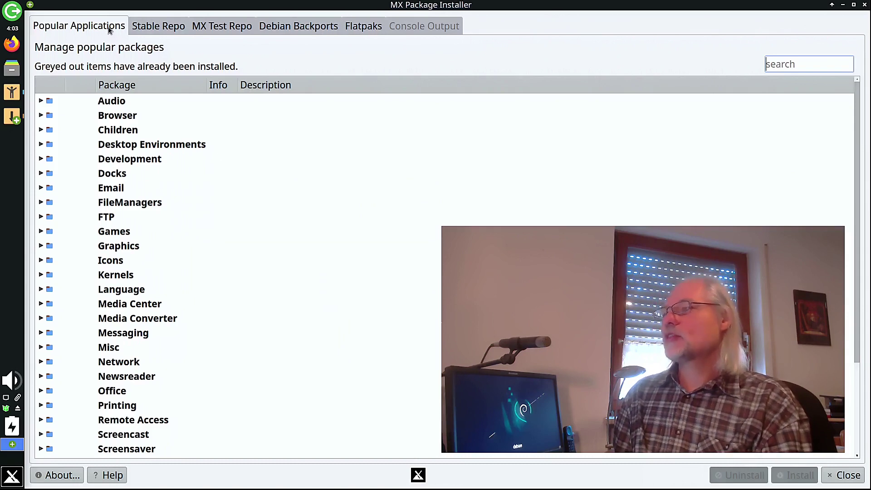
Step: In the Browser category, leave Firefox unmarked and mark Chromium for installation
{"action": "left_click", "coordinate": [41, 116]}
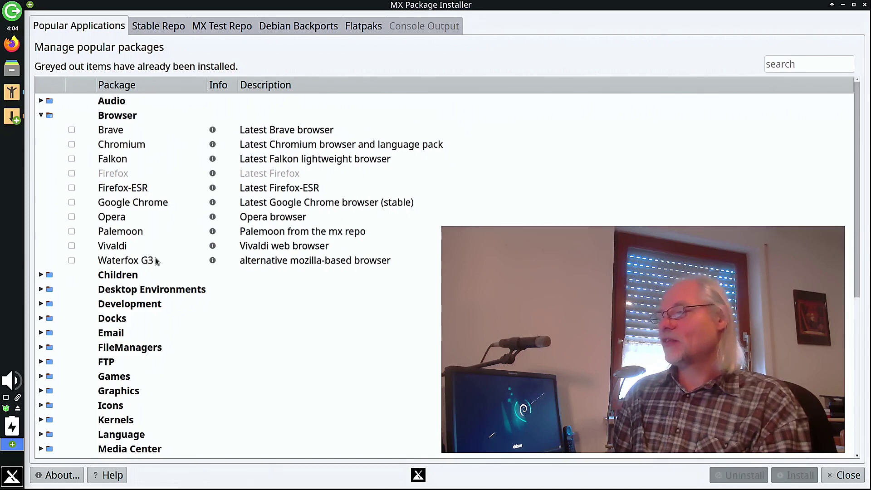
{"action": "left_click", "coordinate": [72, 173]}
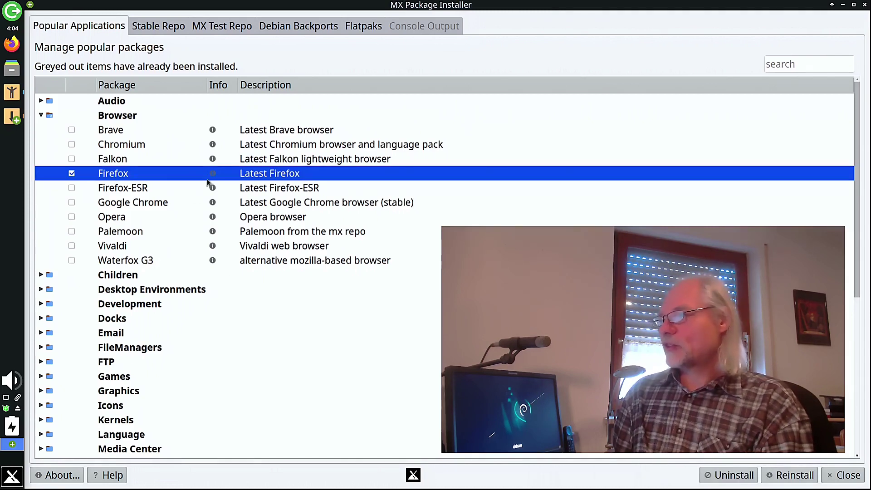
{"action": "left_click", "coordinate": [72, 173]}
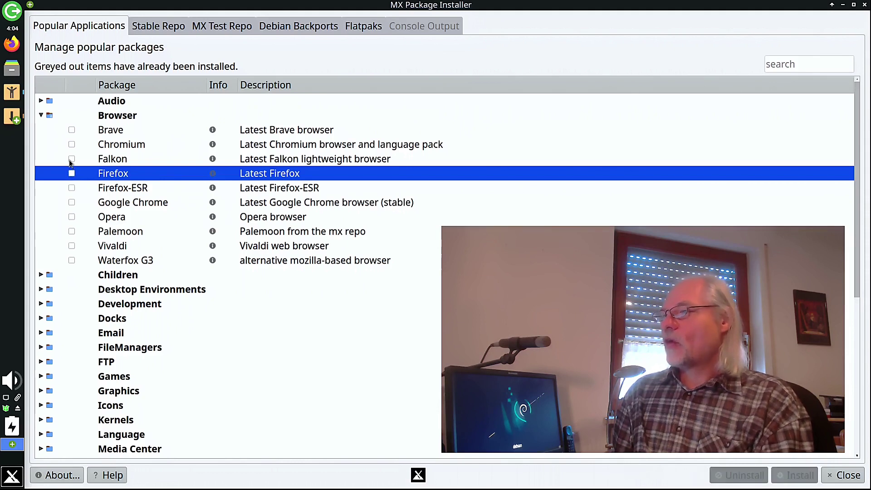
{"action": "left_click", "coordinate": [72, 144]}
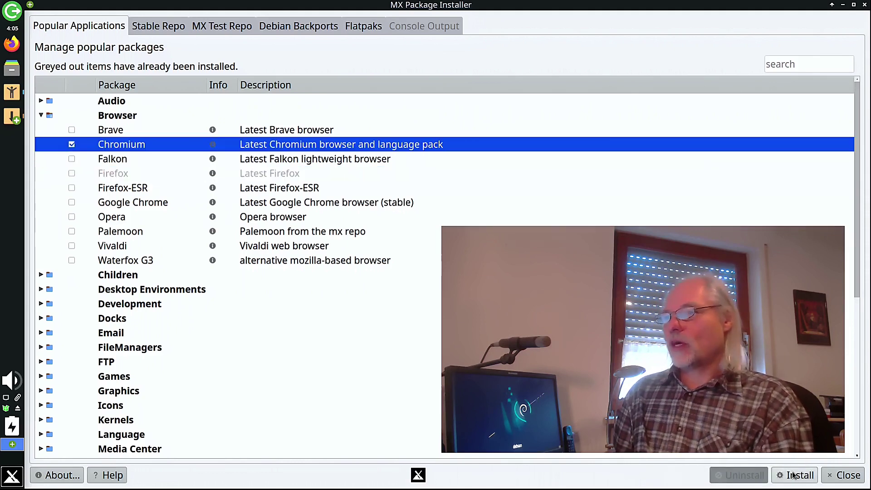
Step: View the Stable Repo list, then switch to MX Test Repo and dismiss its testing warning
{"action": "left_click", "coordinate": [161, 28]}
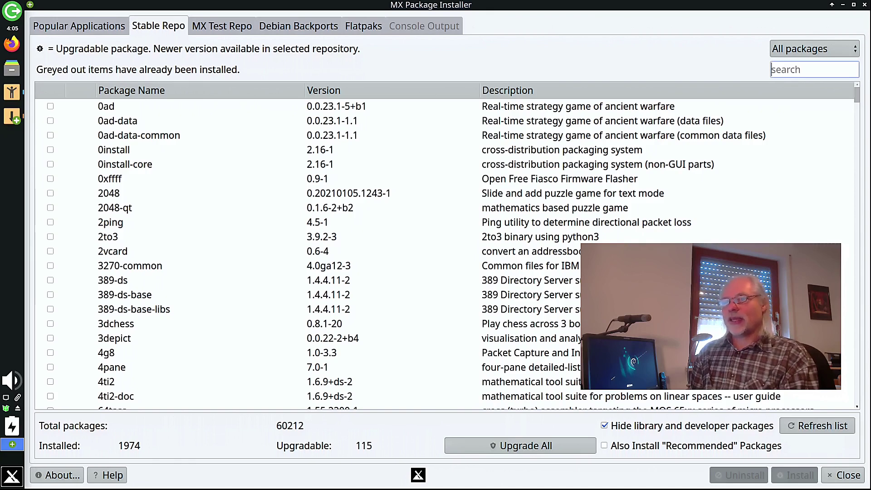
{"action": "left_click", "coordinate": [220, 28]}
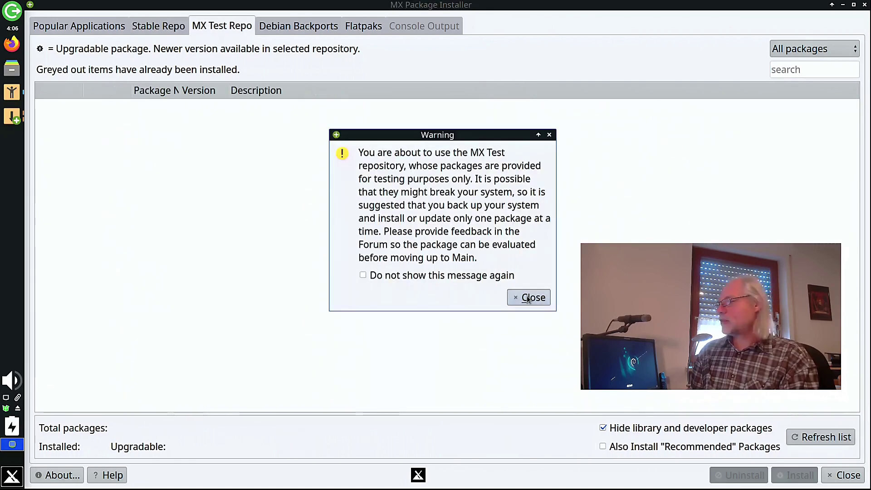
{"action": "left_click", "coordinate": [528, 297]}
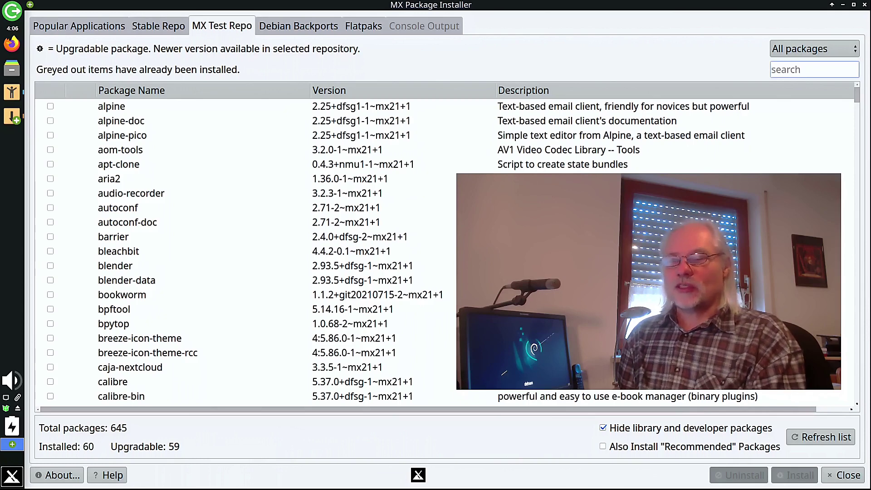
Step: Switch to Debian Backports, dismiss its warning, and filter by 'libre' to see LibreOffice 7.3.0
{"action": "key", "text": "ctrl+Tab"}
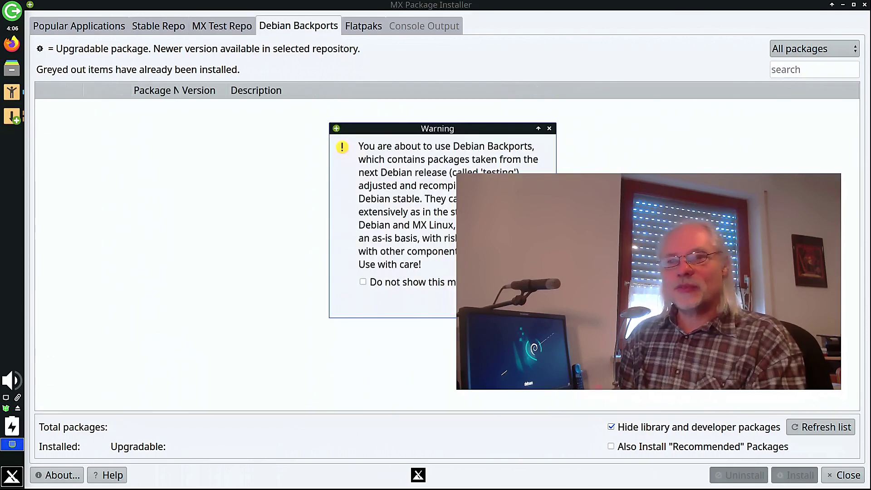
{"action": "key", "text": "Return"}
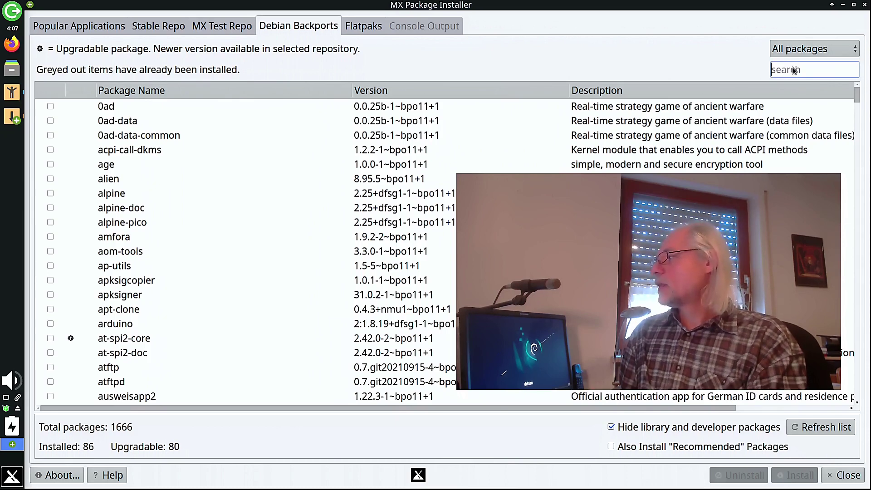
{"action": "type", "text": "libre"}
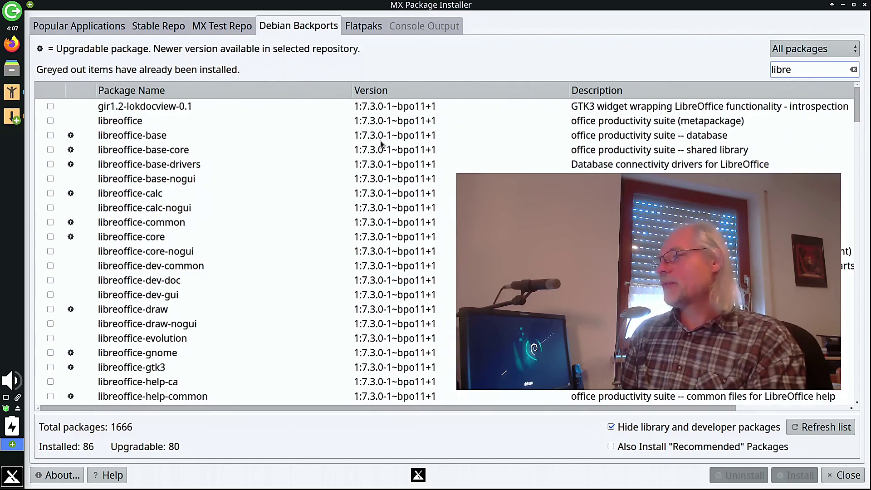
{"action": "mouse_move", "coordinate": [375, 141]}
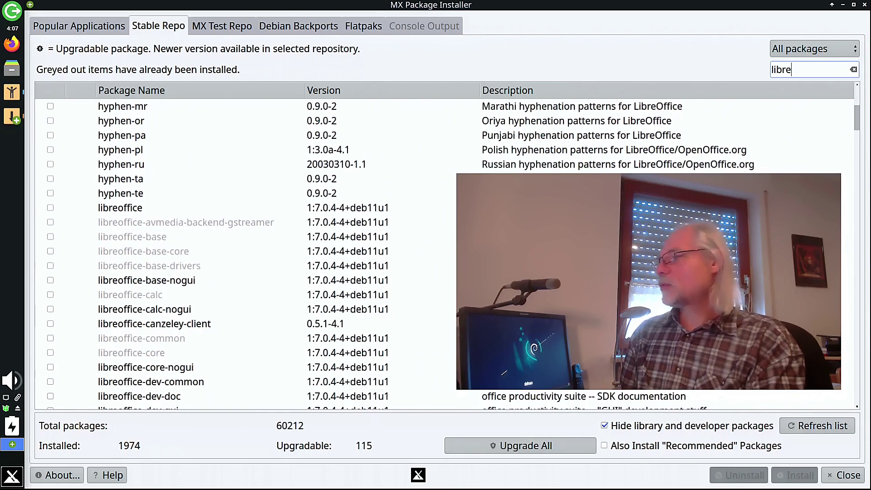
{"action": "mouse_move", "coordinate": [408, 174]}
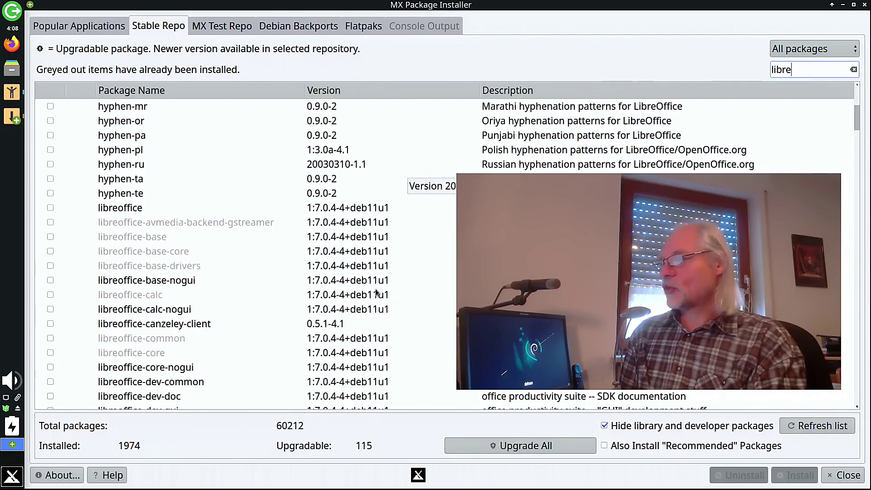
{"action": "mouse_move", "coordinate": [325, 288]}
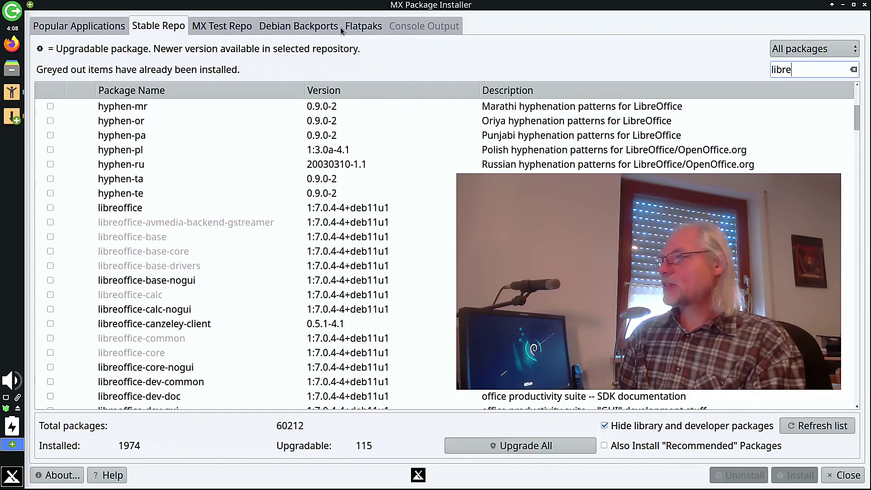
Step: Open the Flatpaks section and drag its warning dialog into full view
{"action": "left_click", "coordinate": [381, 27]}
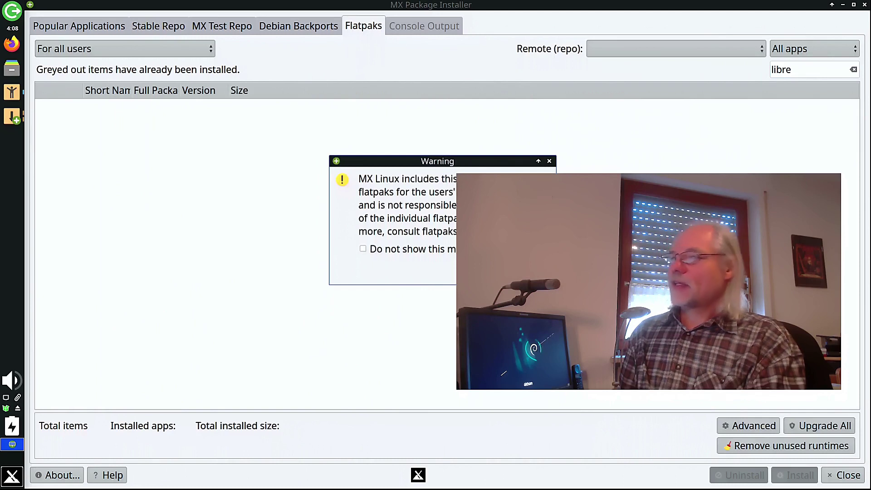
{"action": "left_click_drag", "start_coordinate": [537, 159], "coordinate": [371, 155]}
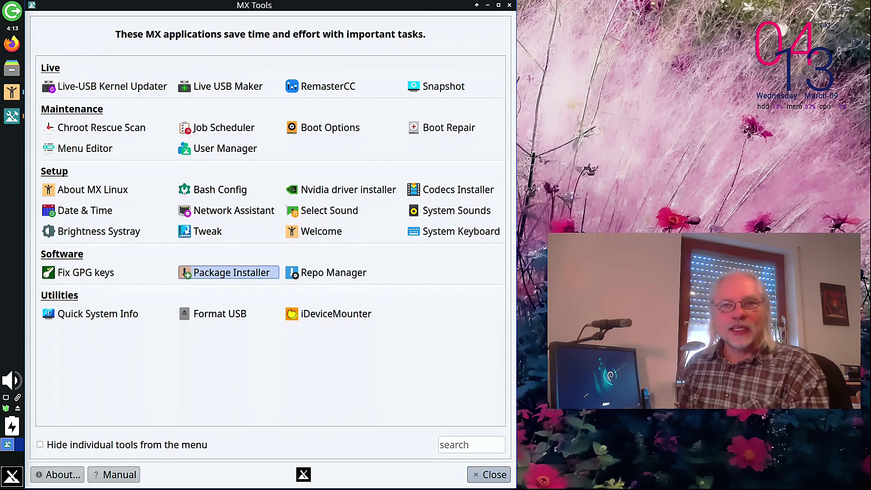
Step: Launch MX Tweak and switch the panel to a horizontal layout along the bottom edge
{"action": "left_click", "coordinate": [212, 235]}
{"action": "key", "text": "Return"}
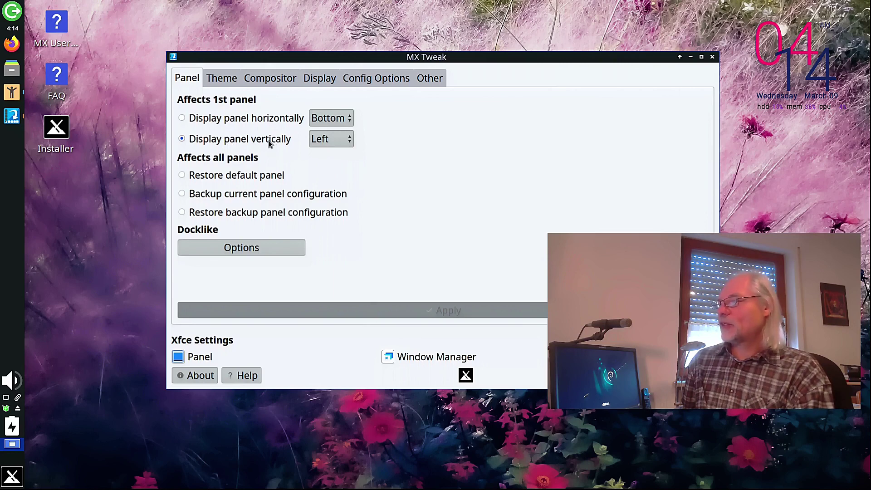
{"action": "left_click", "coordinate": [350, 139]}
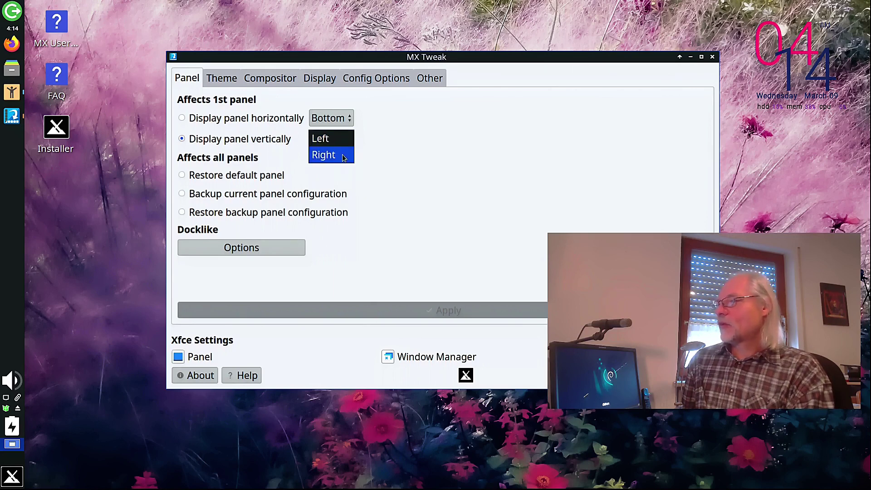
{"action": "left_click", "coordinate": [426, 132]}
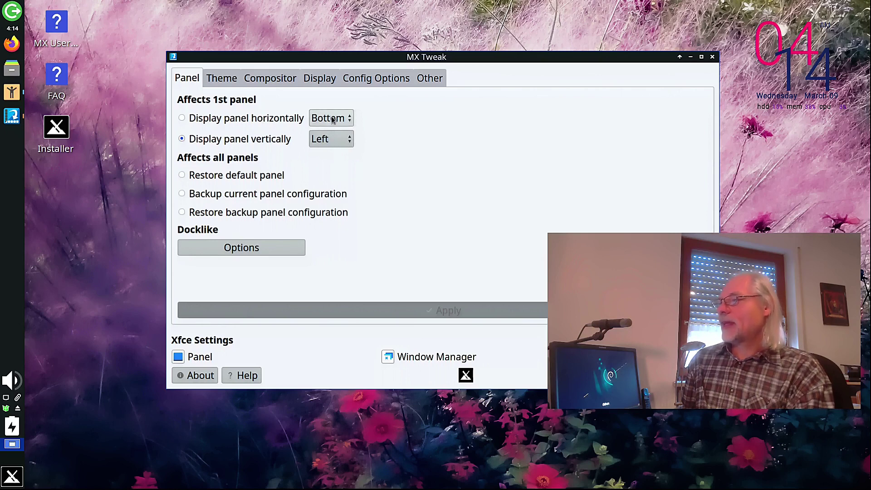
{"action": "left_click", "coordinate": [182, 118]}
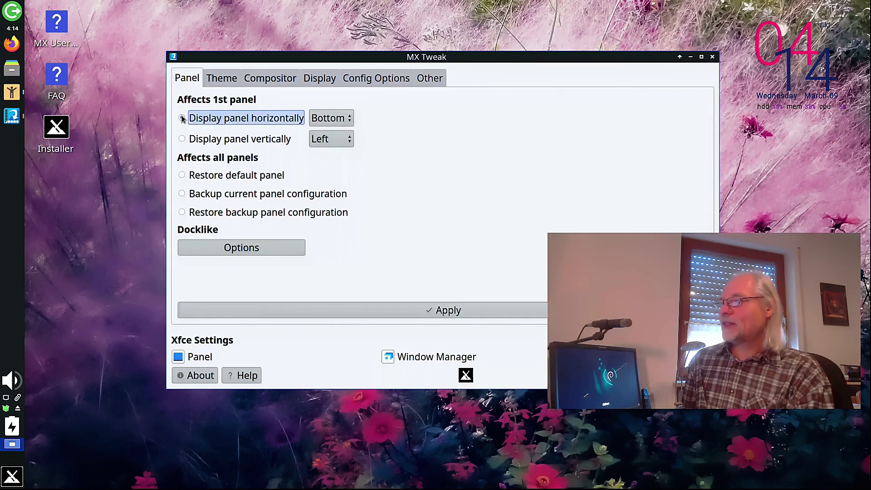
{"action": "left_click", "coordinate": [525, 311]}
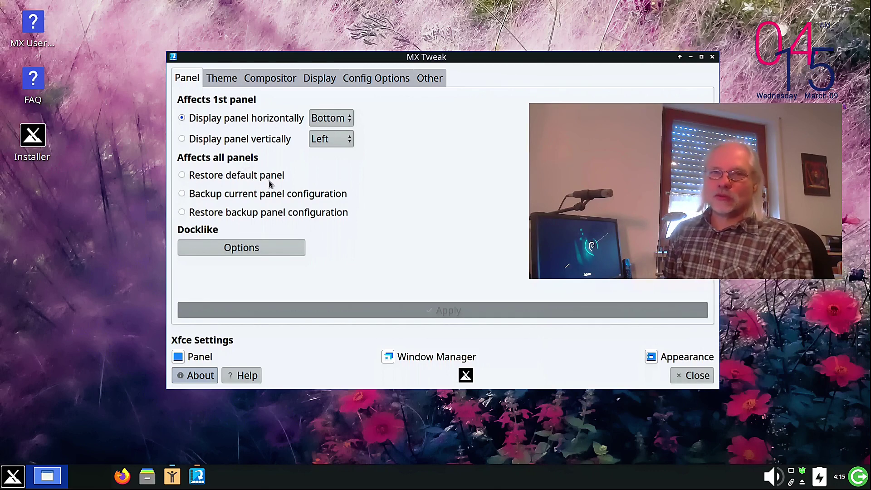
Step: Apply 'Restore default panel' to return the panel vertically to the left edge
{"action": "left_click", "coordinate": [187, 175]}
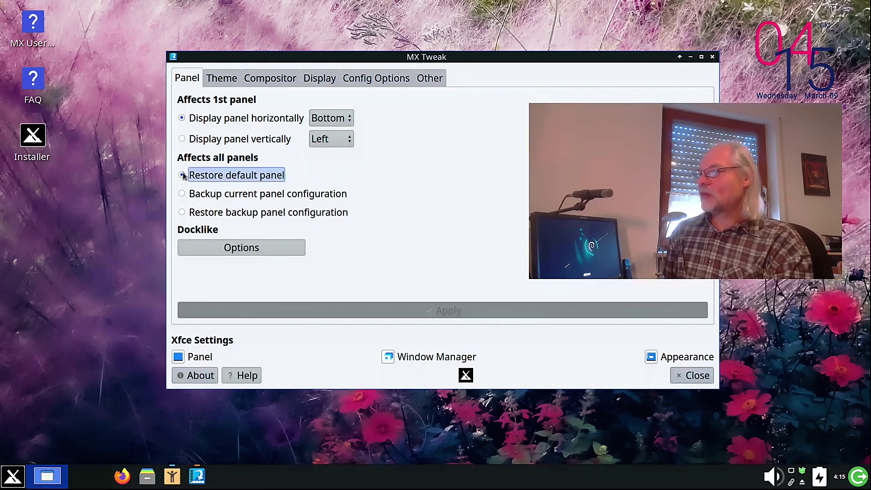
{"action": "left_click", "coordinate": [468, 308]}
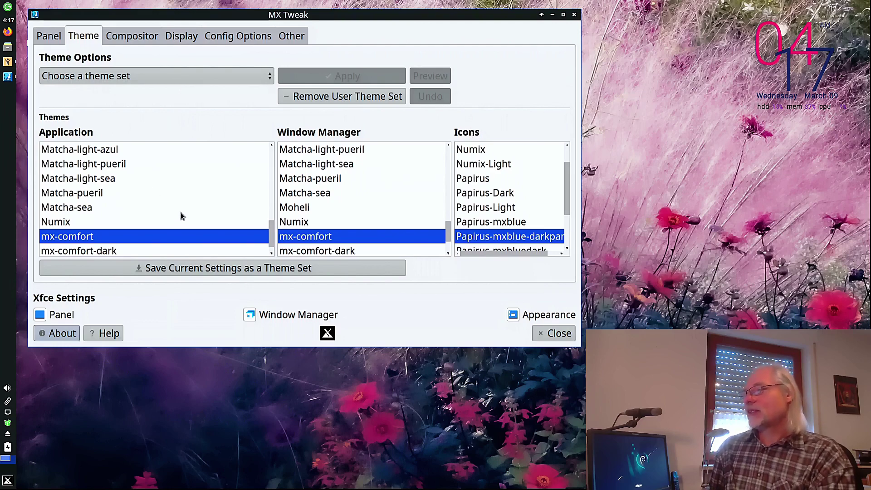
Step: Change the MX Tweak application theme from mx-comfort to mx-comfort-dark
{"action": "key", "text": "Down"}
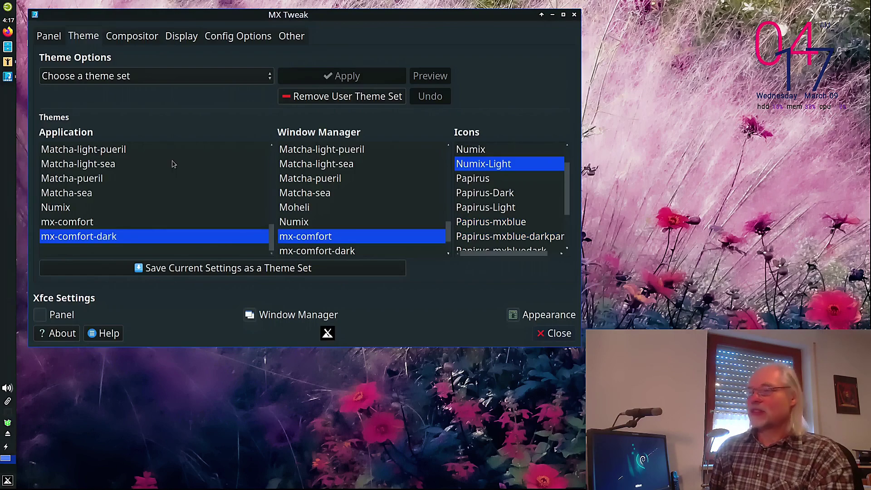